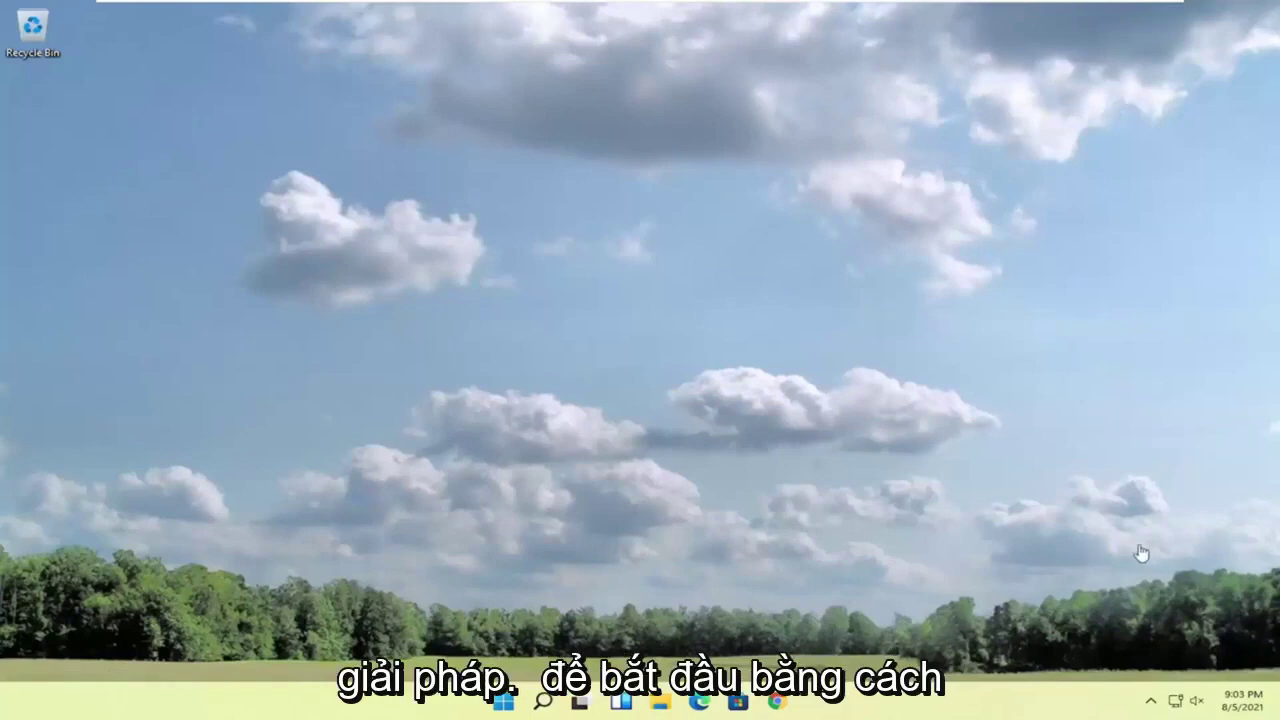
Step: Search for 'services' and launch the Services app
click(545, 702)
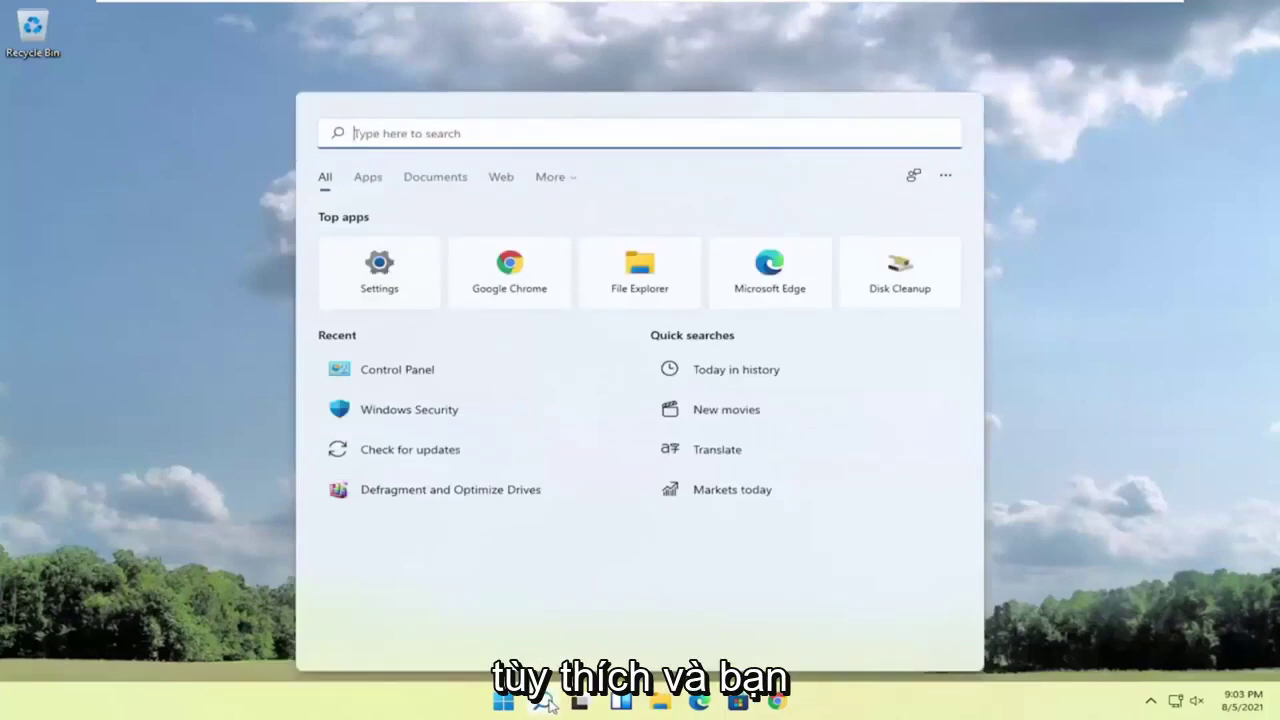
text(services)
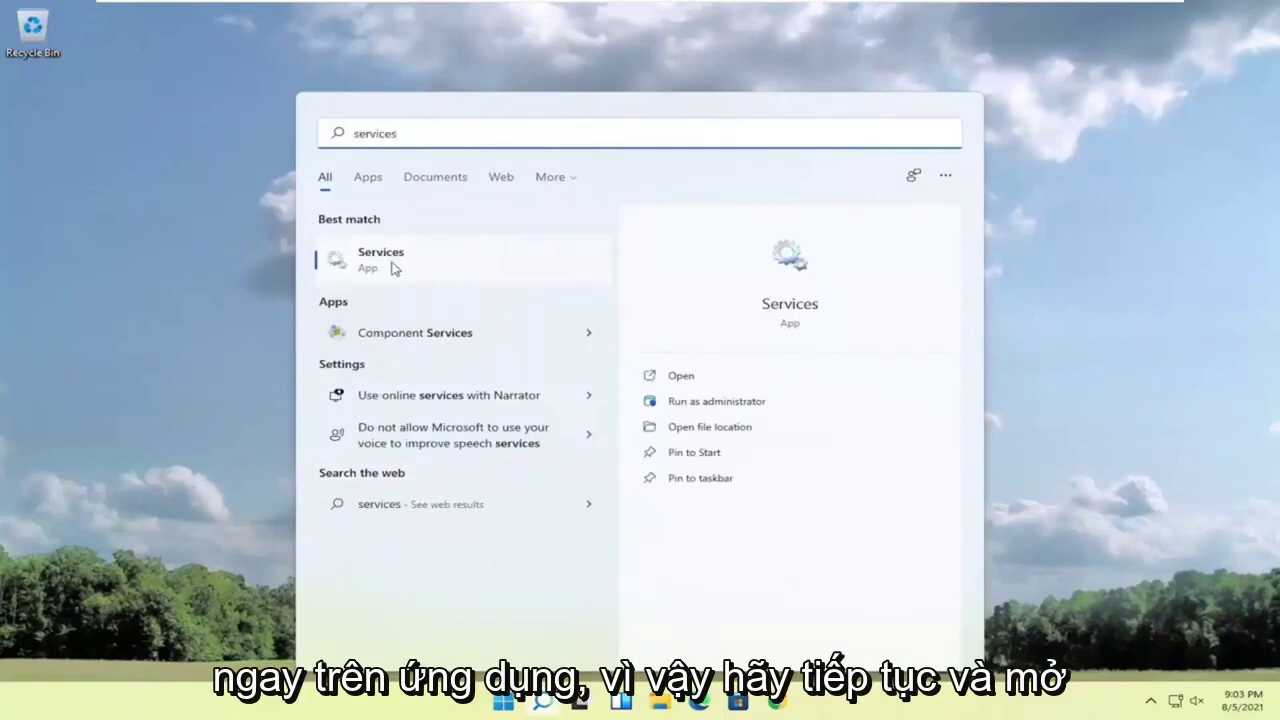
click(381, 259)
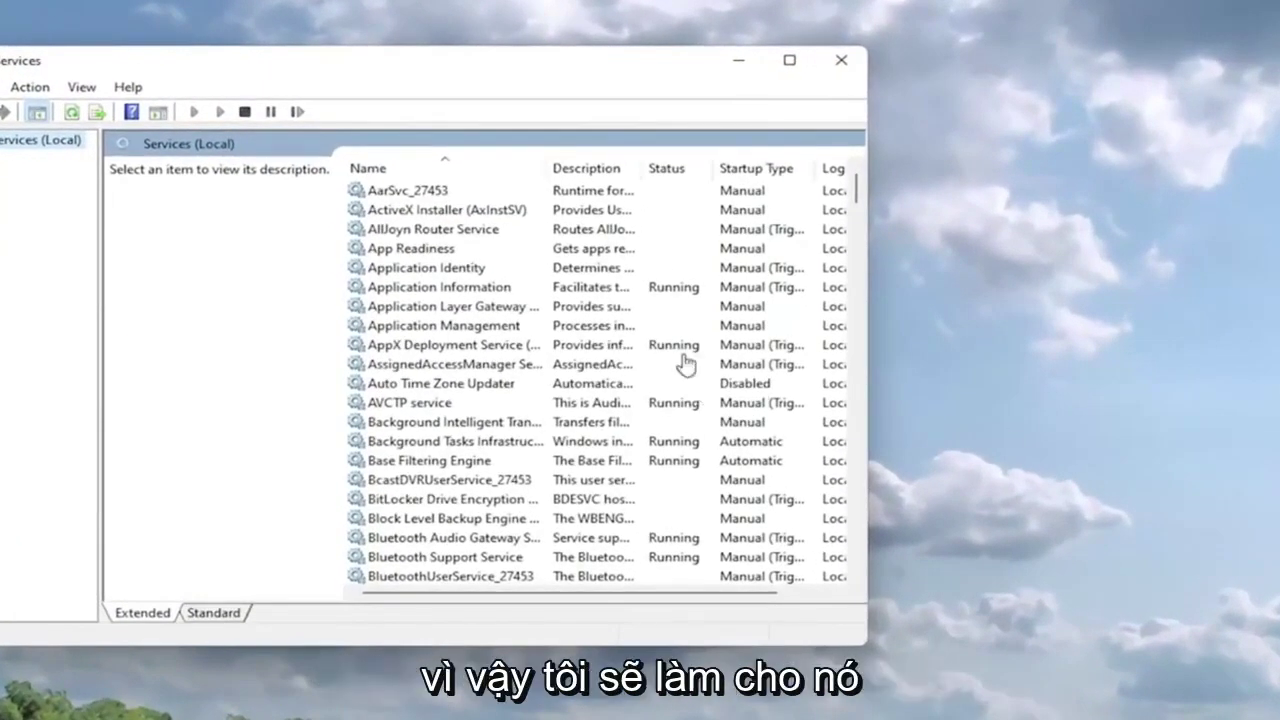
Step: Reposition and enlarge the Services window, then scroll to the Windows Audio entry
drag(648, 72, 882, 66)
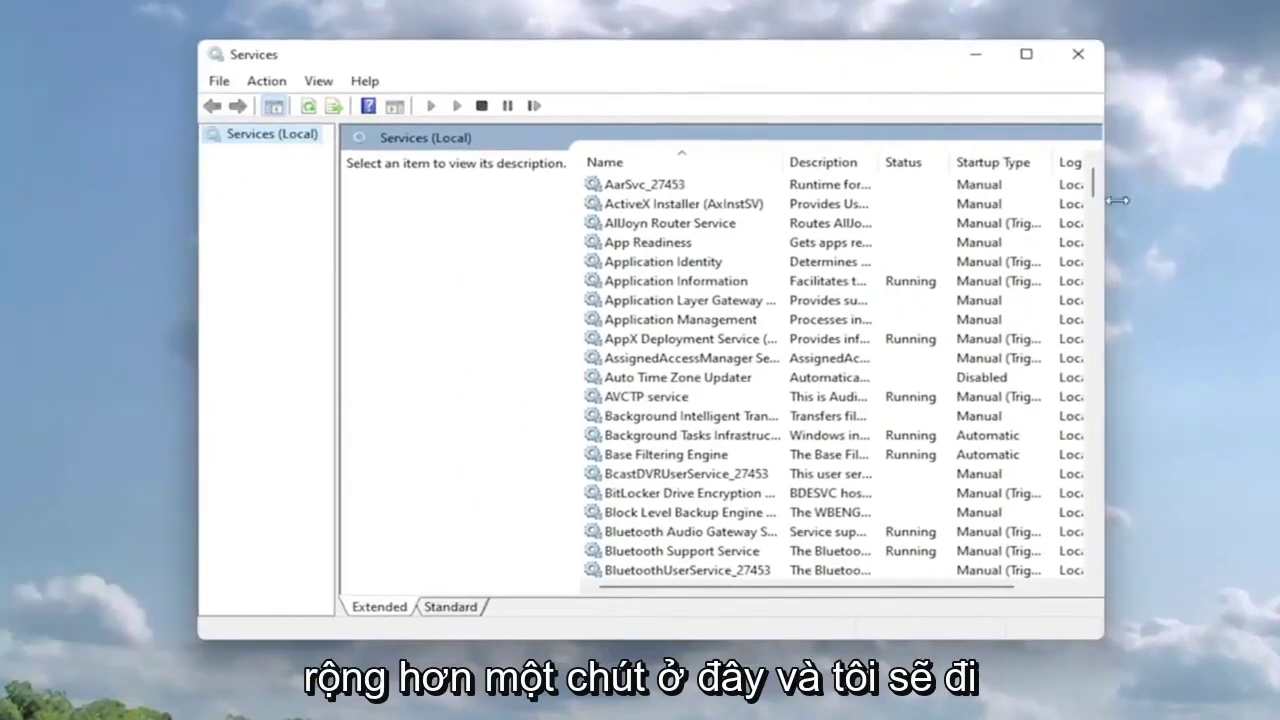
mouse_move(1095, 185)
mouse_down()
mouse_move(1108, 490)
mouse_move(1097, 508)
mouse_up()
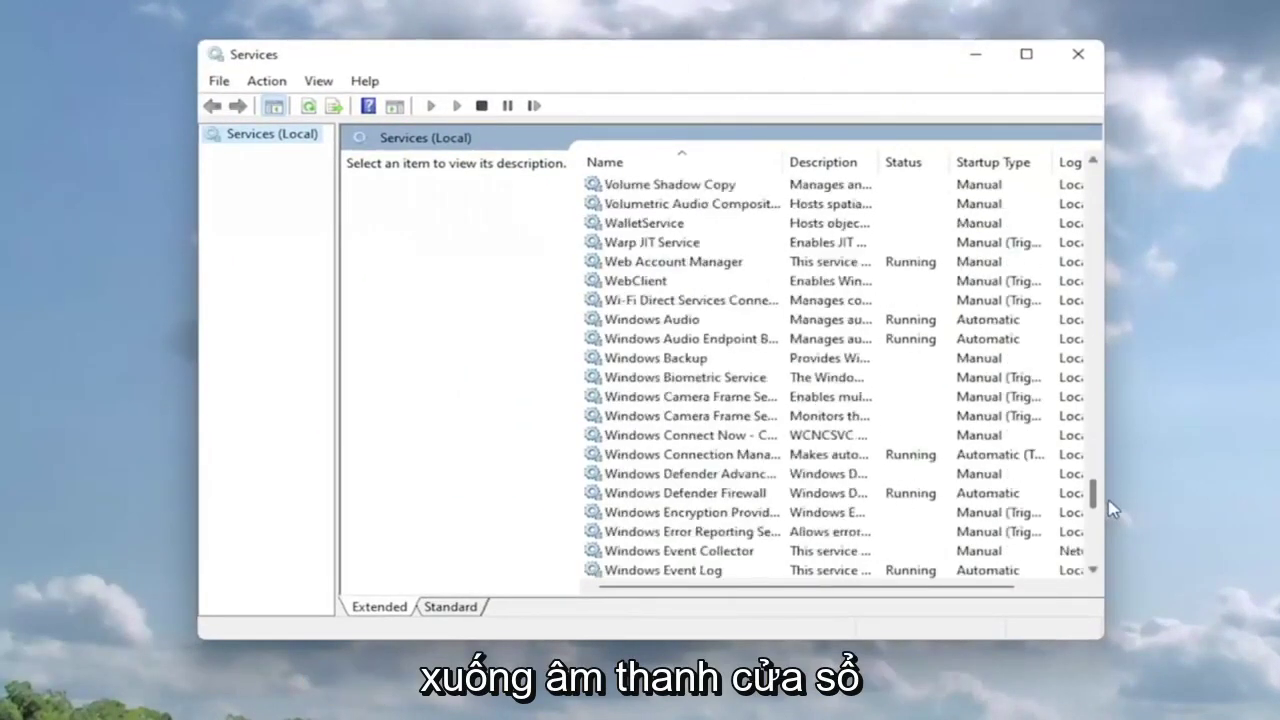
scroll(857, 451, up, 3)
scroll(757, 423, up, 4)
scroll(755, 428, down, 7)
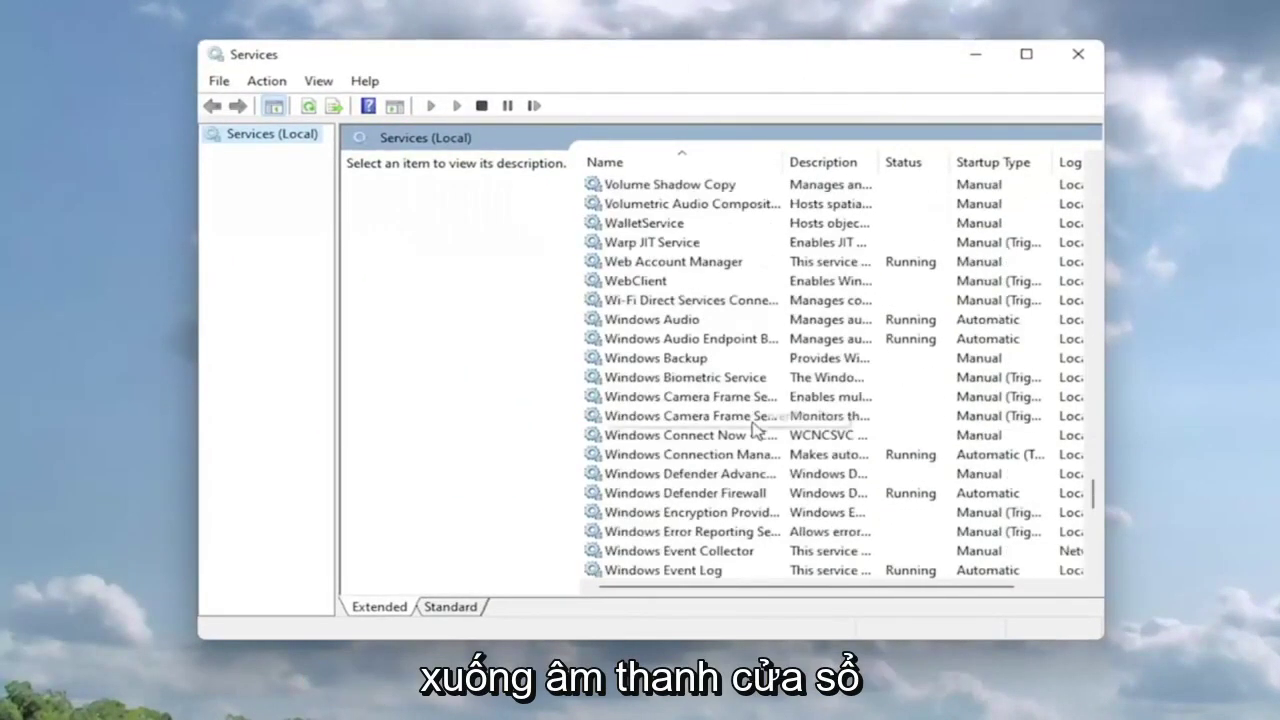
Step: Set Windows Audio's startup type to Automatic and apply it in the service properties
click(662, 340)
double_click(660, 320)
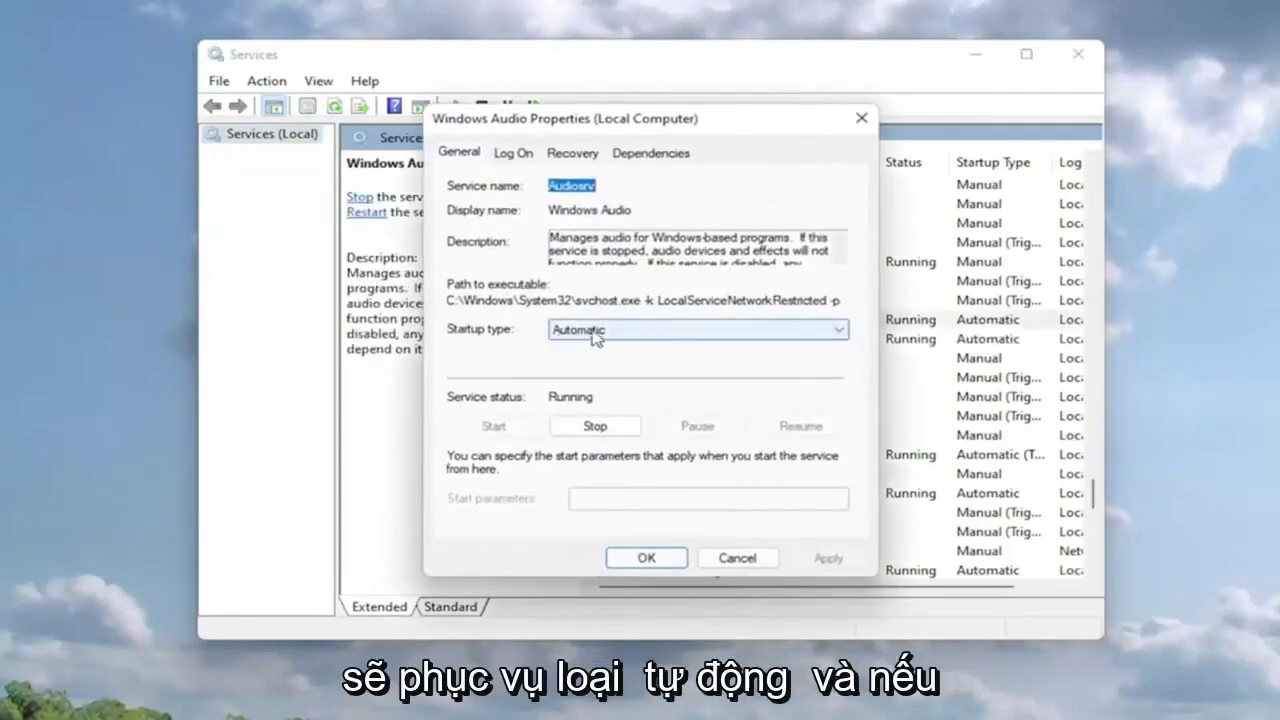
click(594, 332)
click(590, 358)
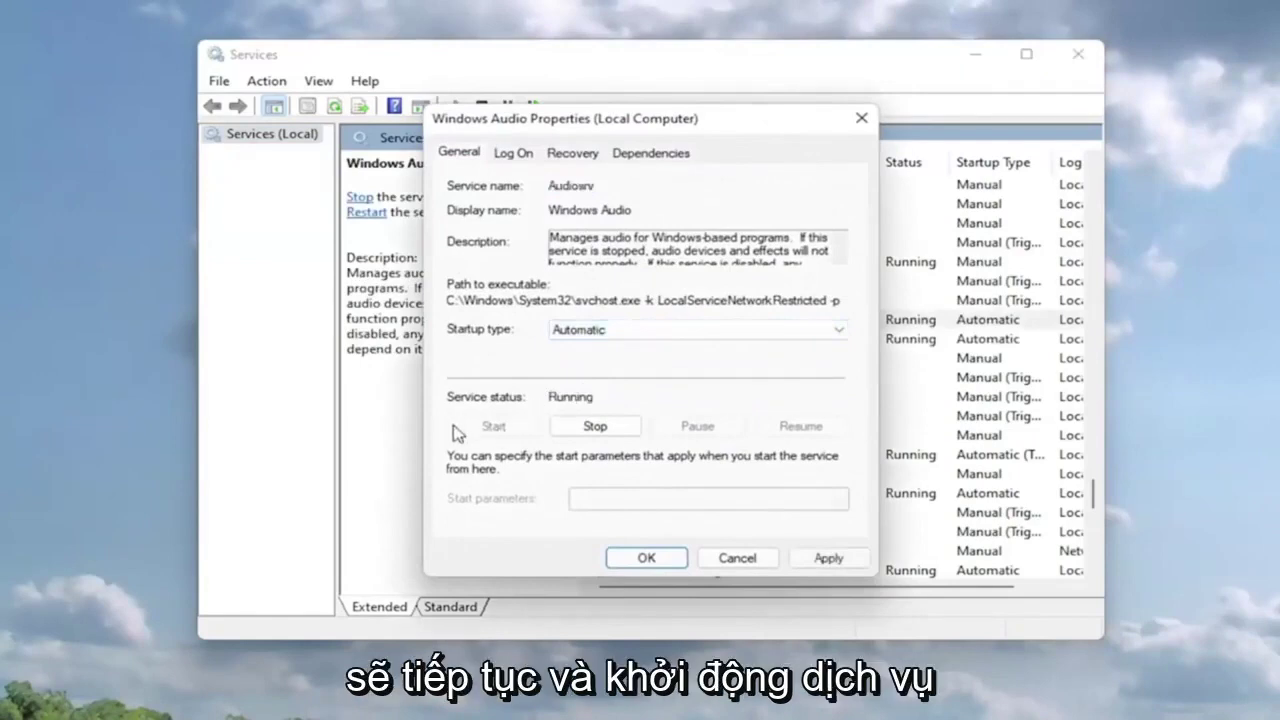
click(832, 559)
click(645, 559)
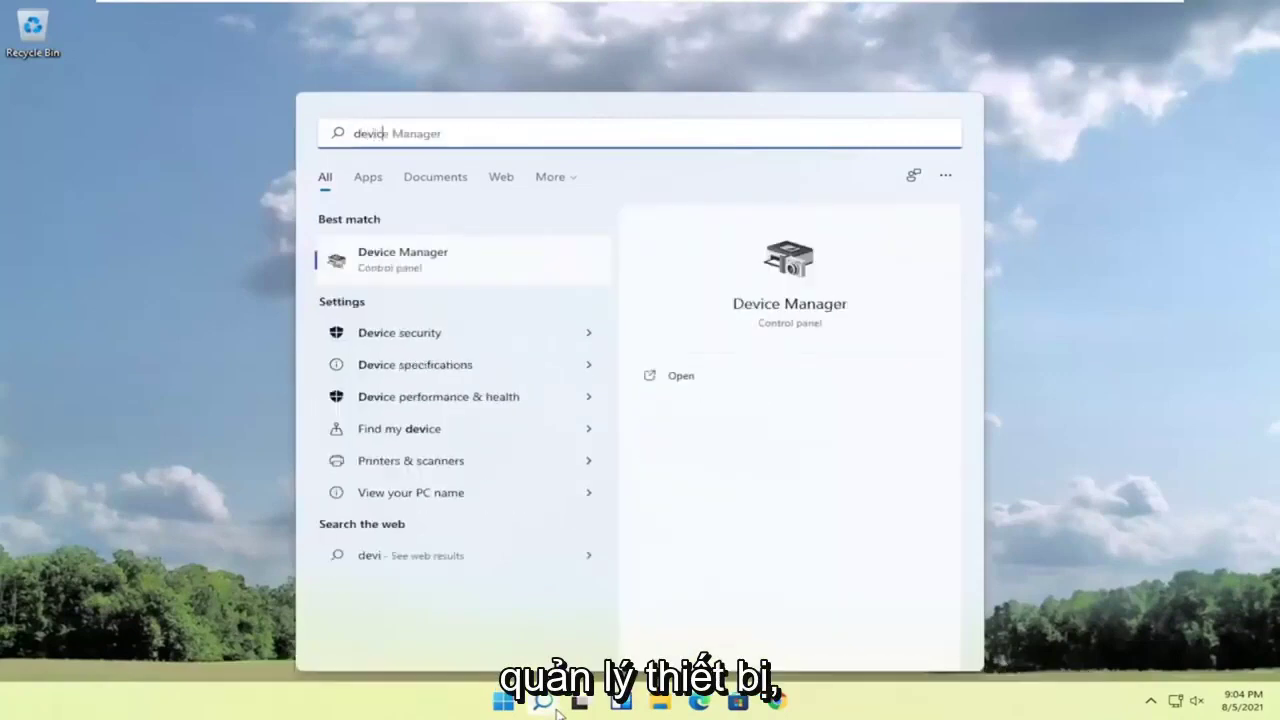
Step: Search for 'device manager' and launch Device Manager
text( manager)
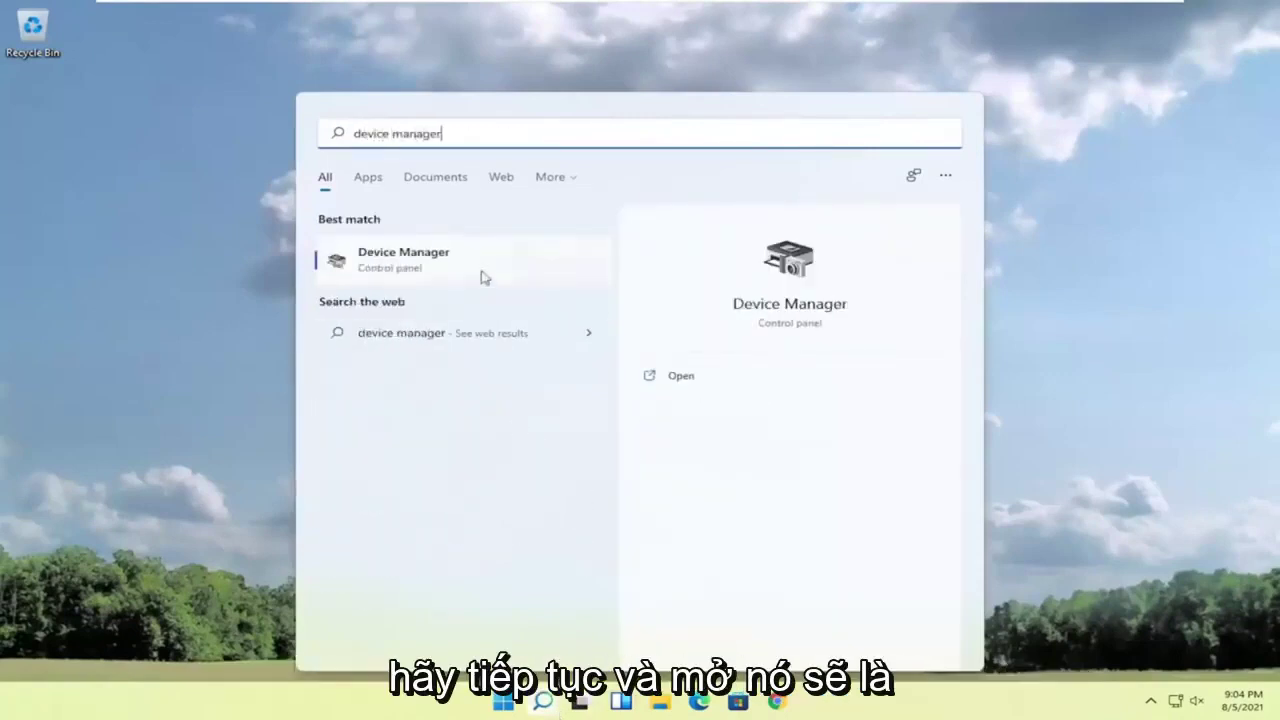
click(418, 268)
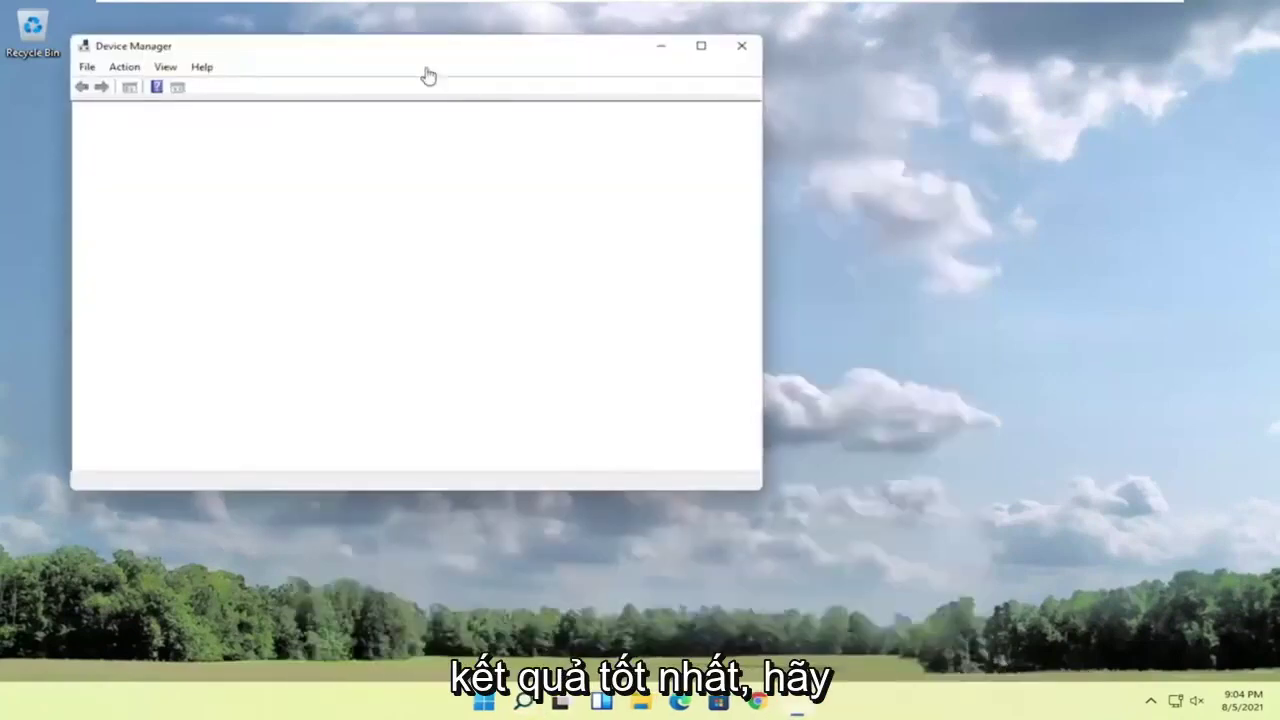
drag(423, 51, 540, 76)
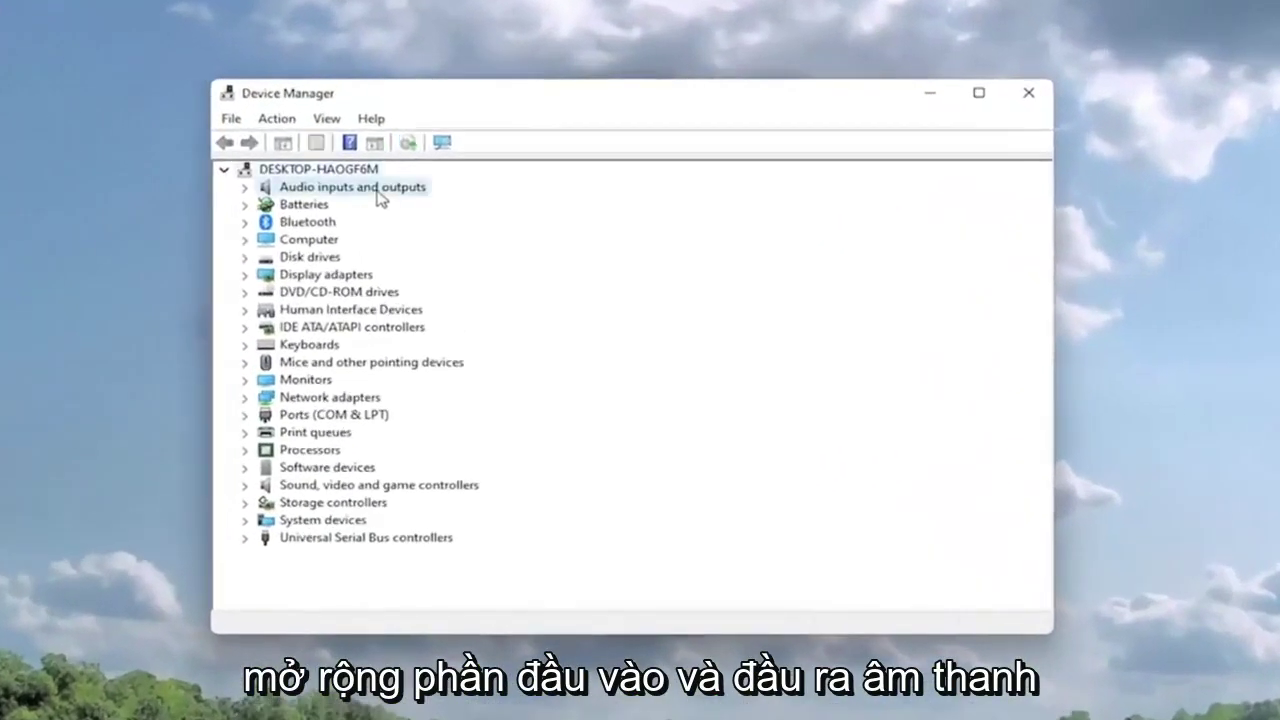
Step: Expand Audio inputs and outputs and open the context menu for Speakers
double_click(379, 193)
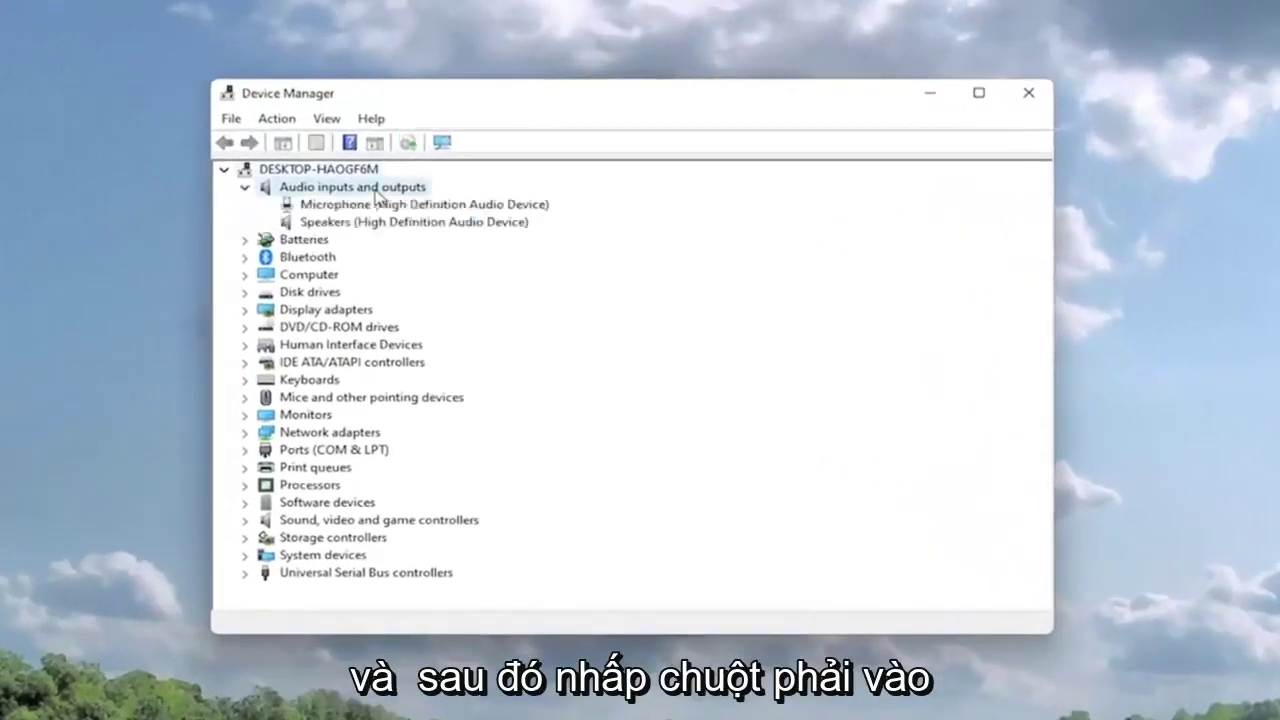
click(330, 226)
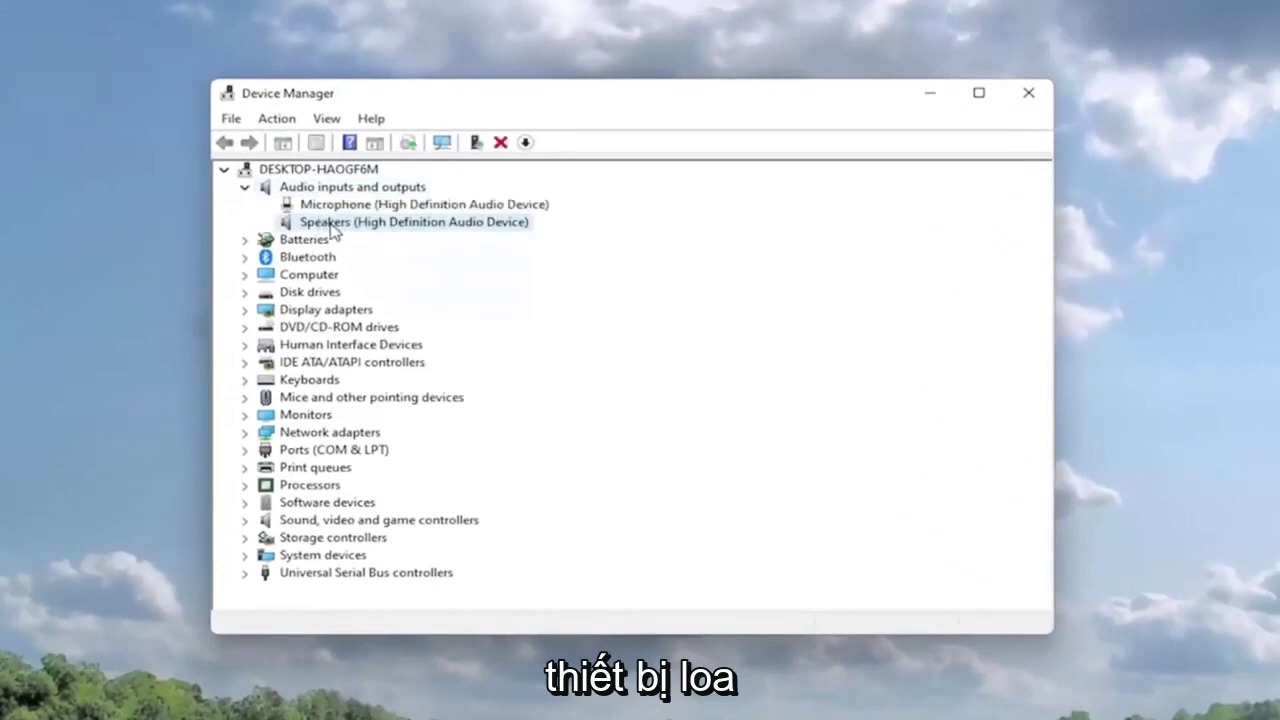
right_click(333, 228)
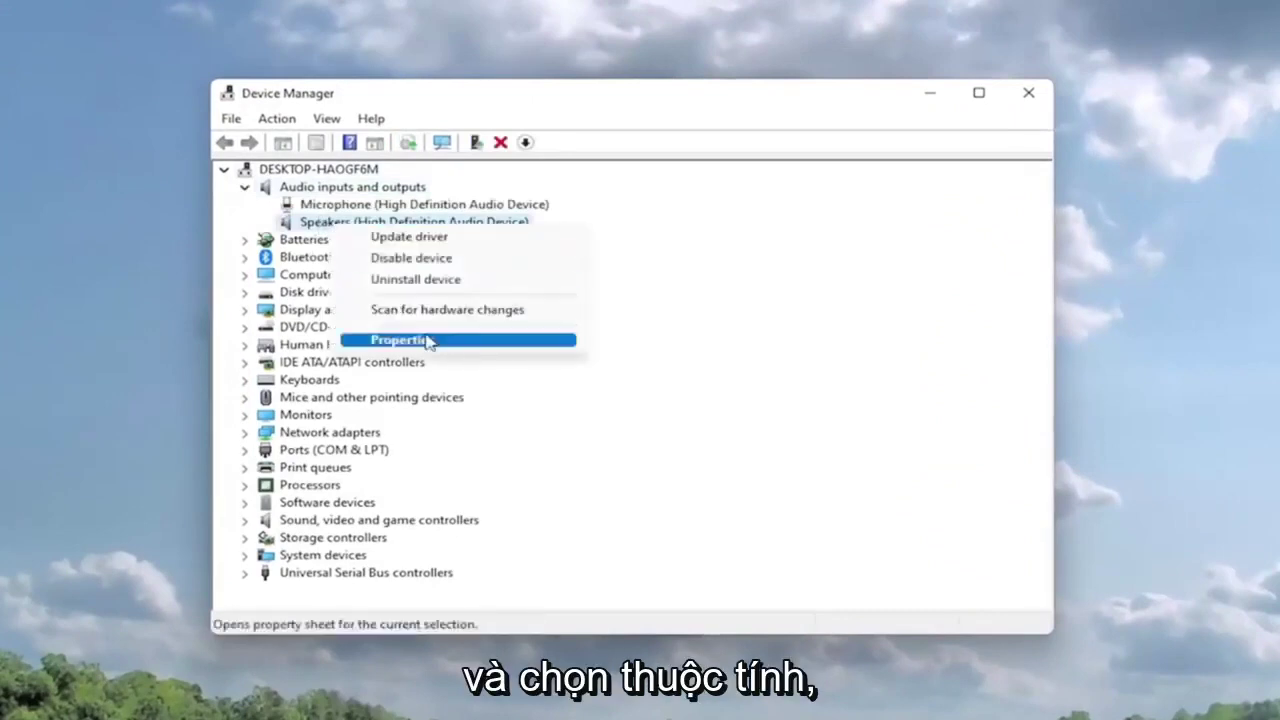
Step: Show the Driver tab of the Speakers (High Definition Audio Device) properties
click(429, 343)
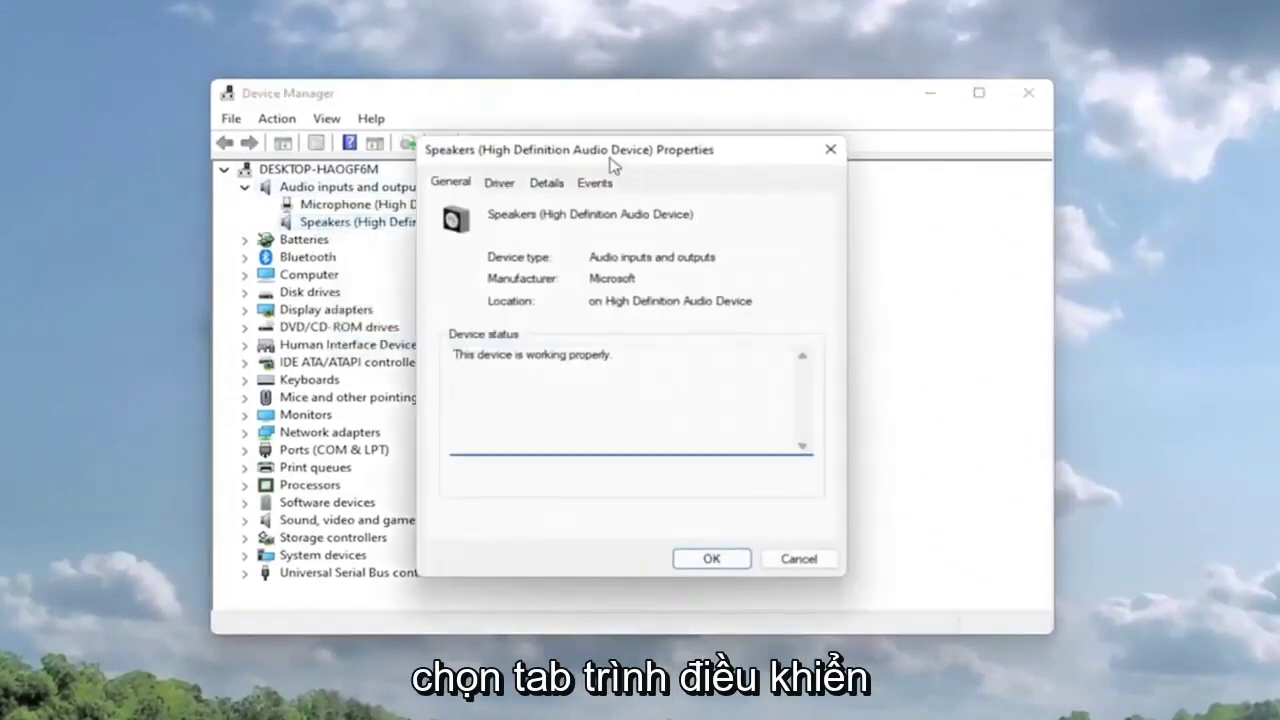
drag(610, 165, 613, 144)
click(503, 163)
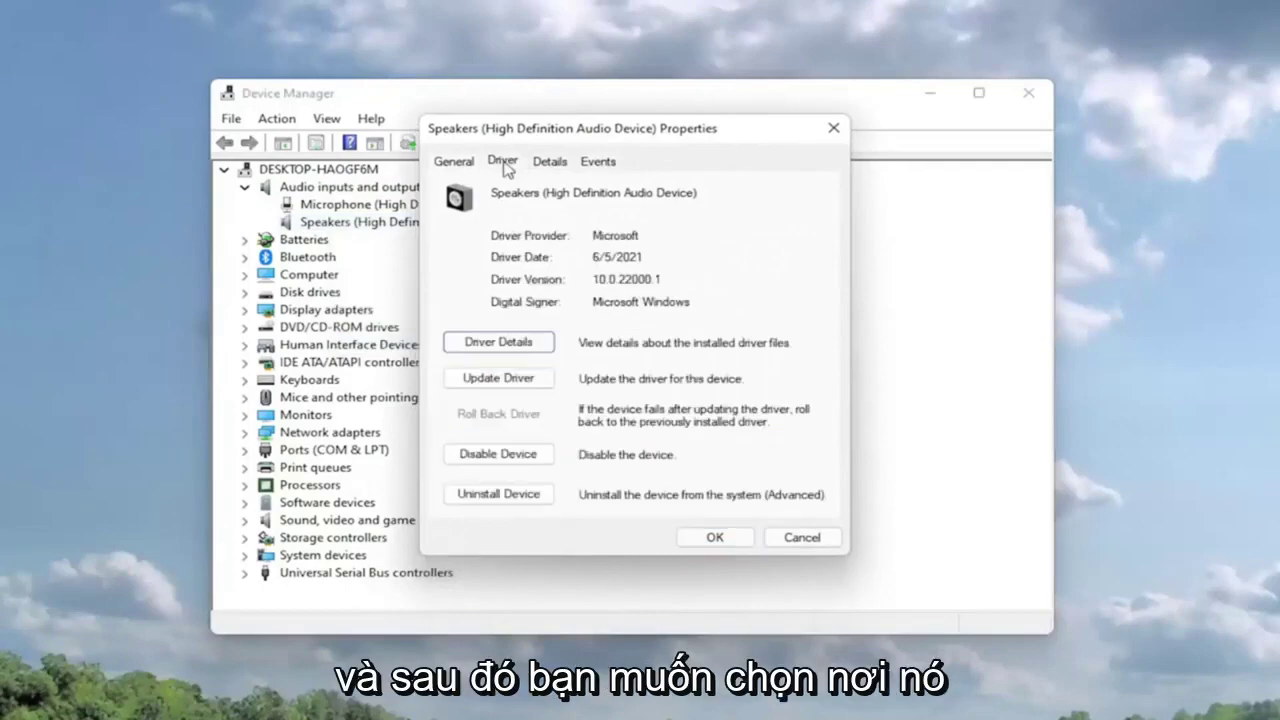
Step: Search automatically for a newer Speakers driver, then return to the search options
click(486, 381)
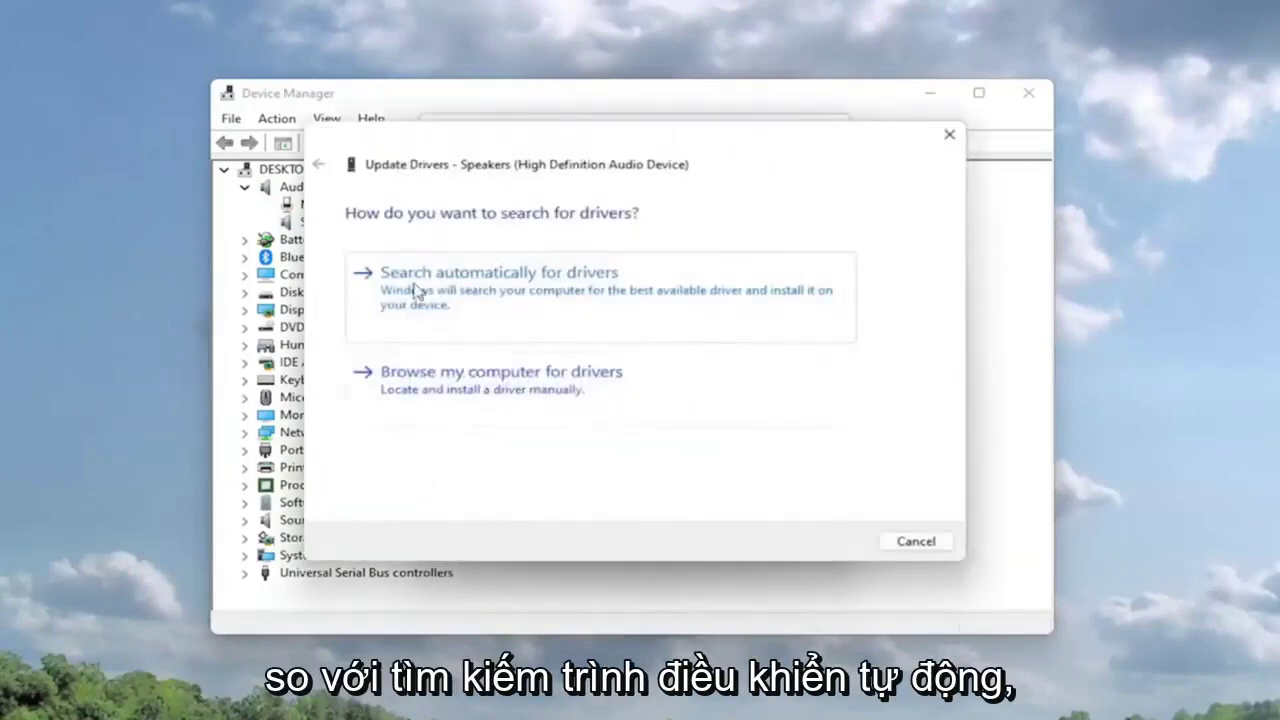
click(575, 300)
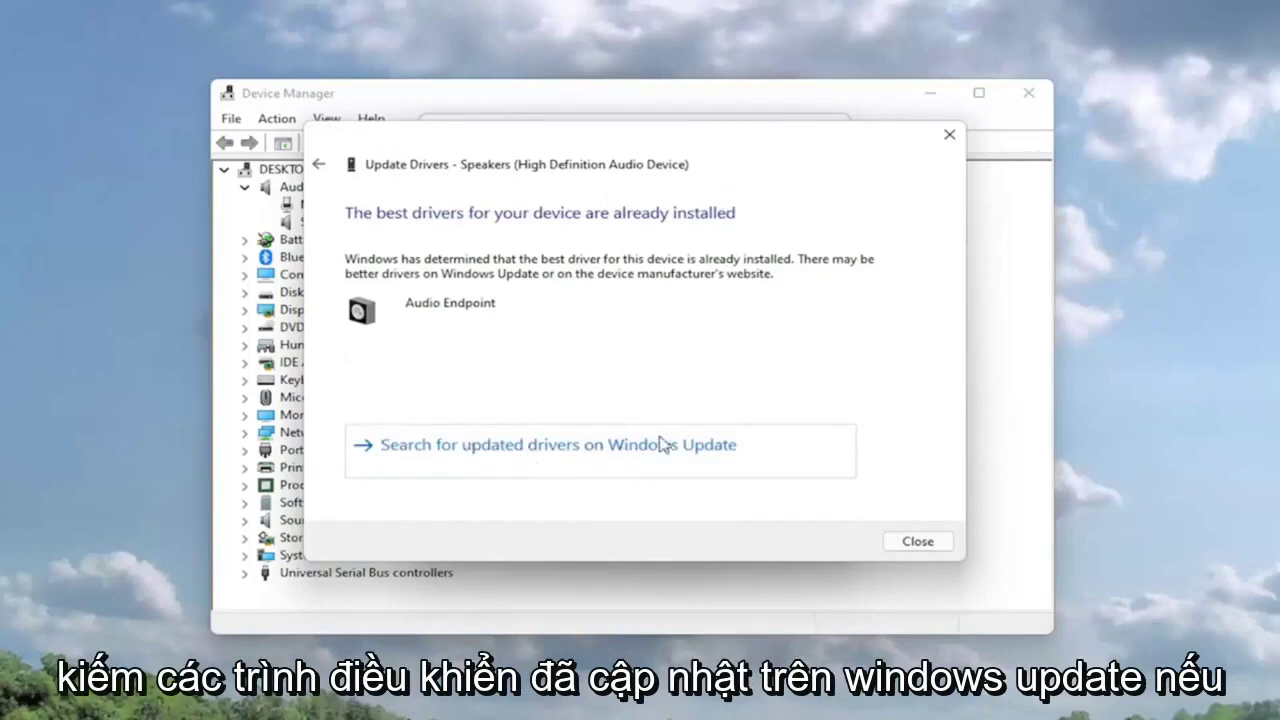
click(318, 165)
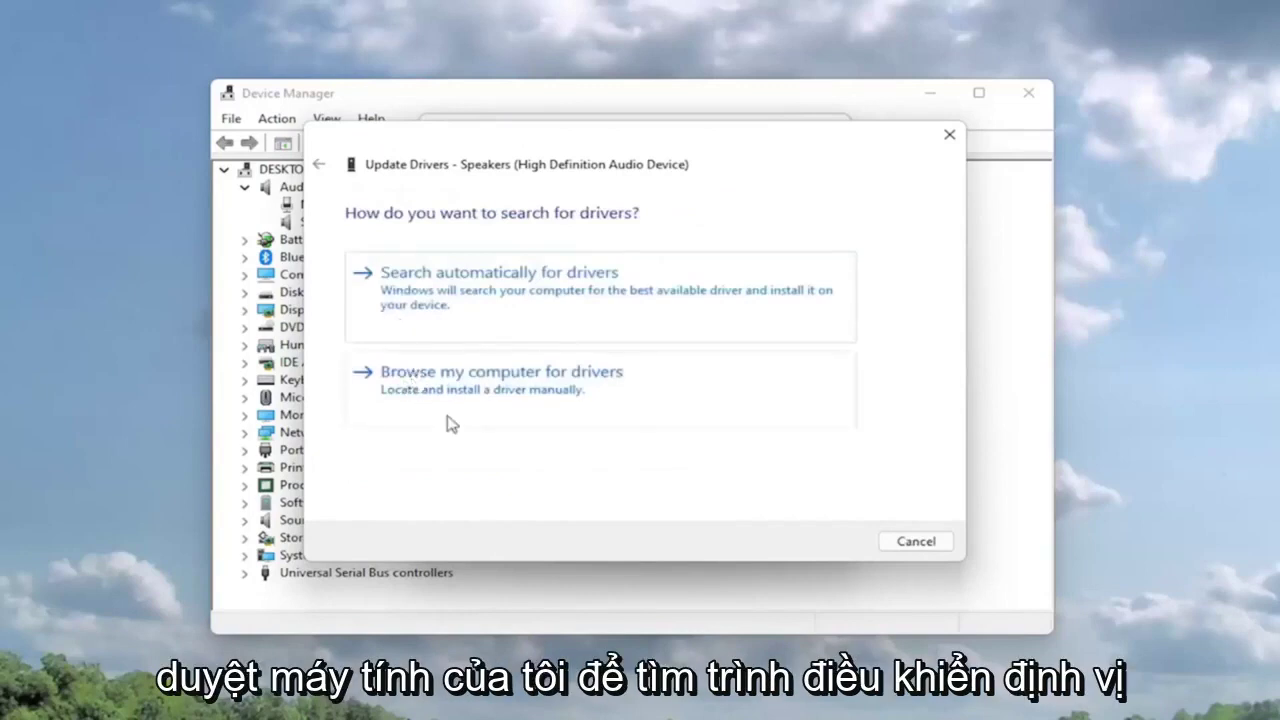
Step: Pick Audio Endpoint from the on-computer driver list and install it for the Speakers
click(613, 393)
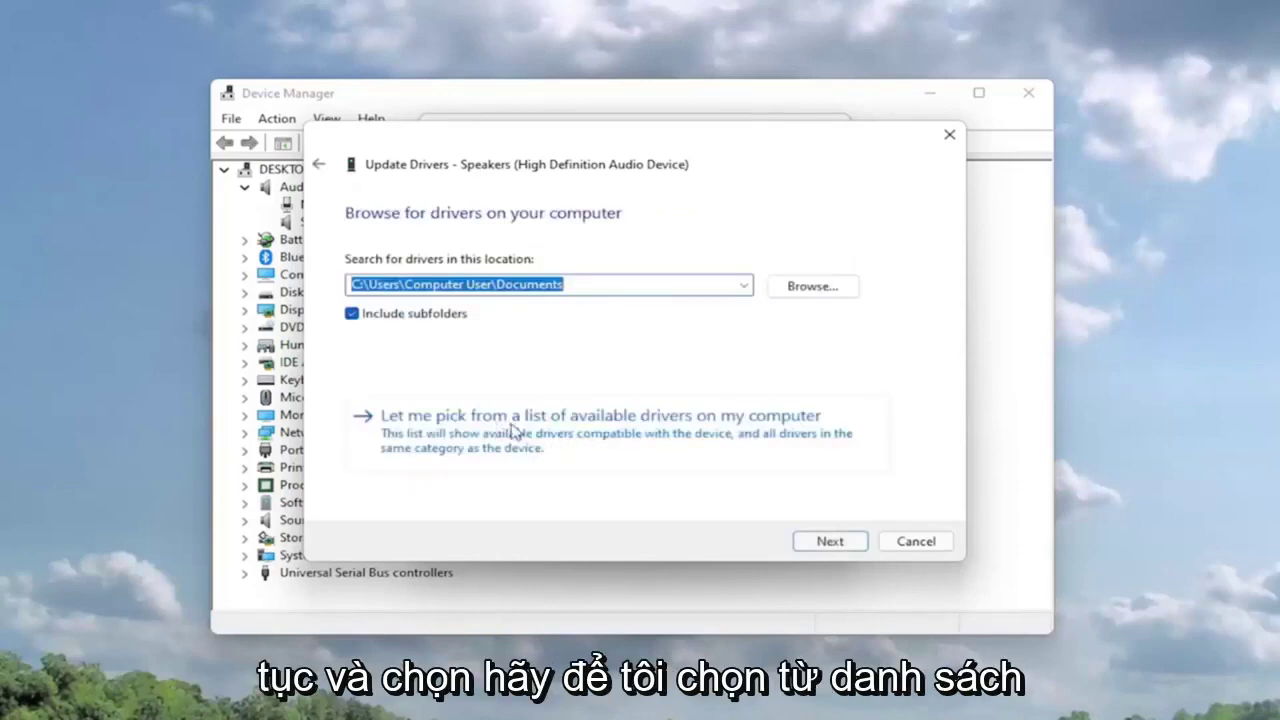
click(620, 410)
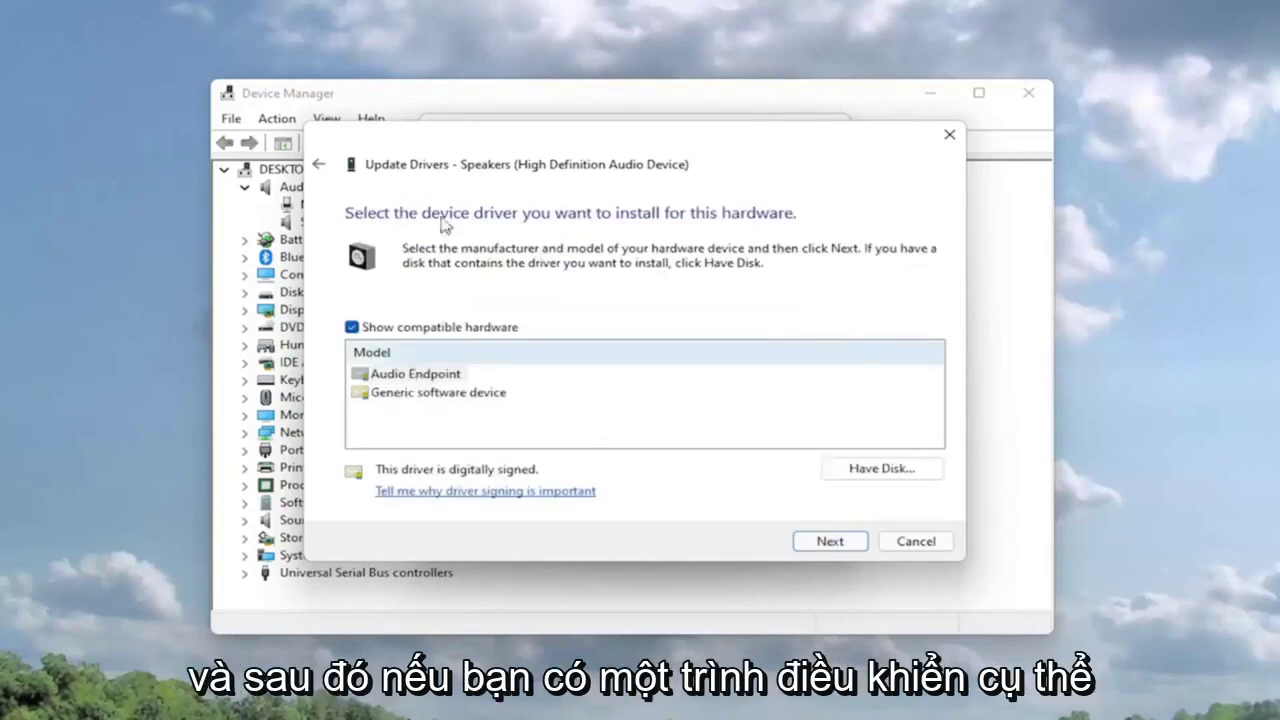
click(416, 380)
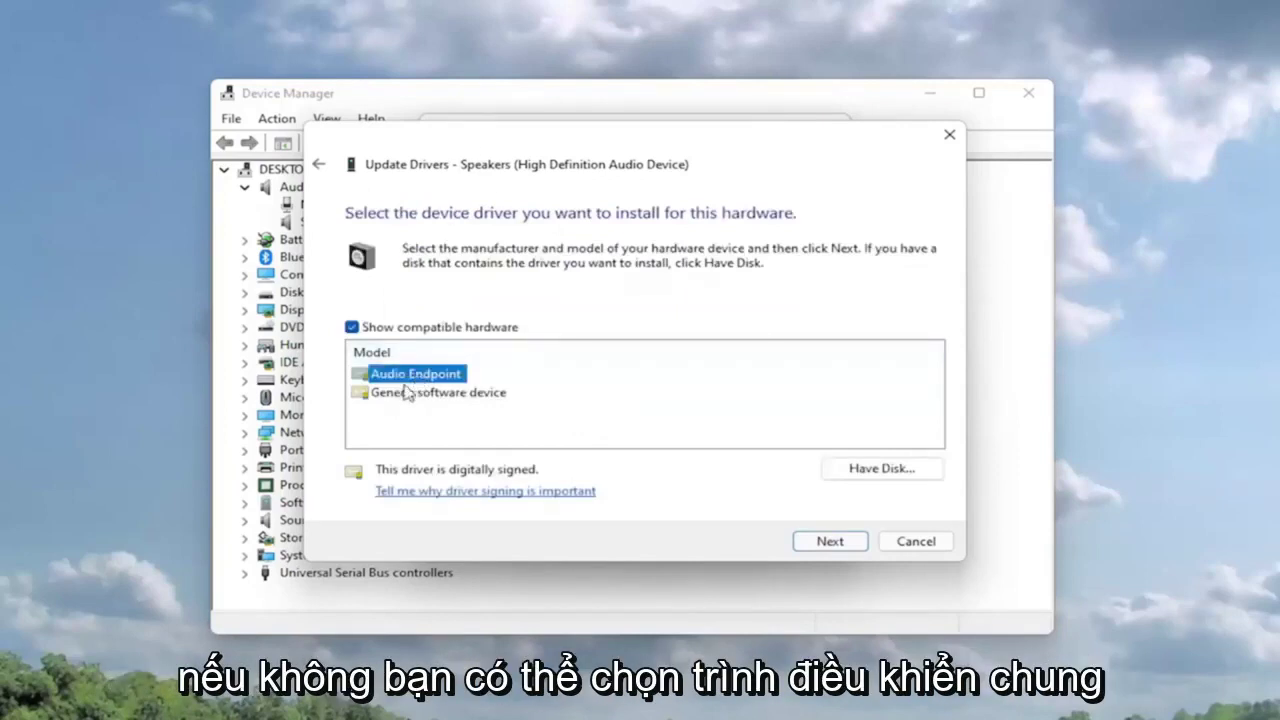
click(407, 392)
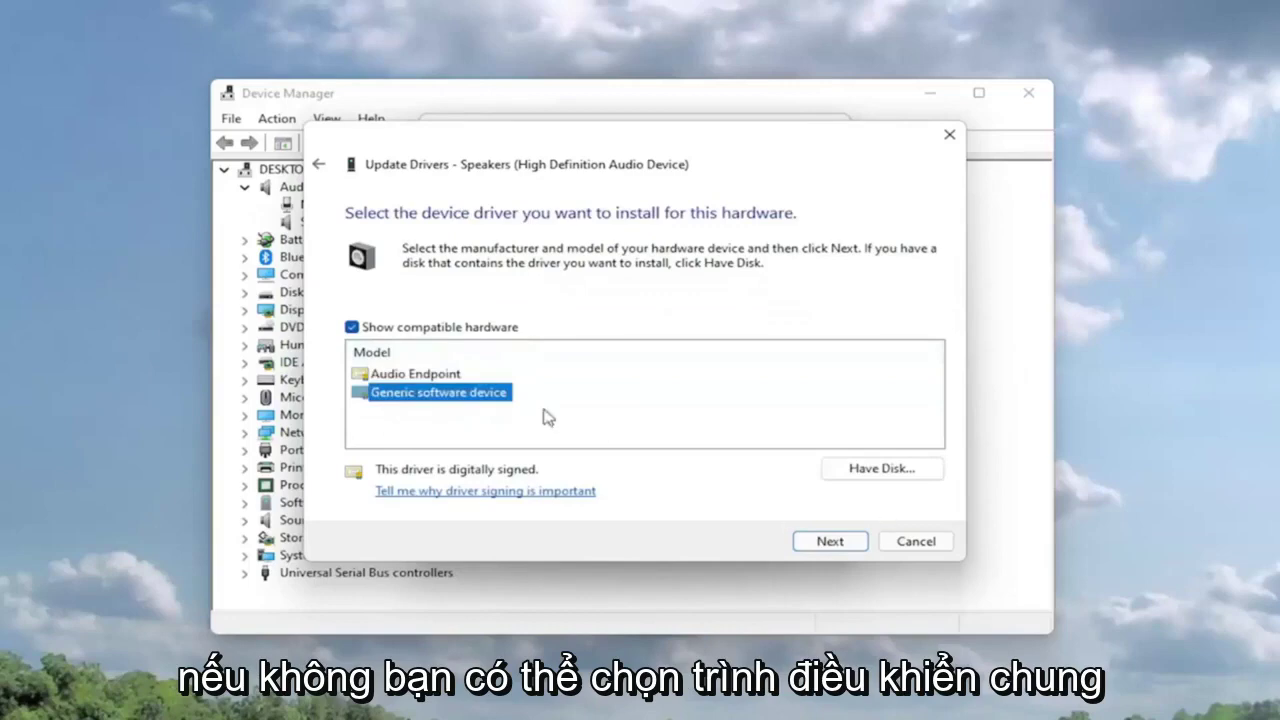
click(416, 373)
click(800, 541)
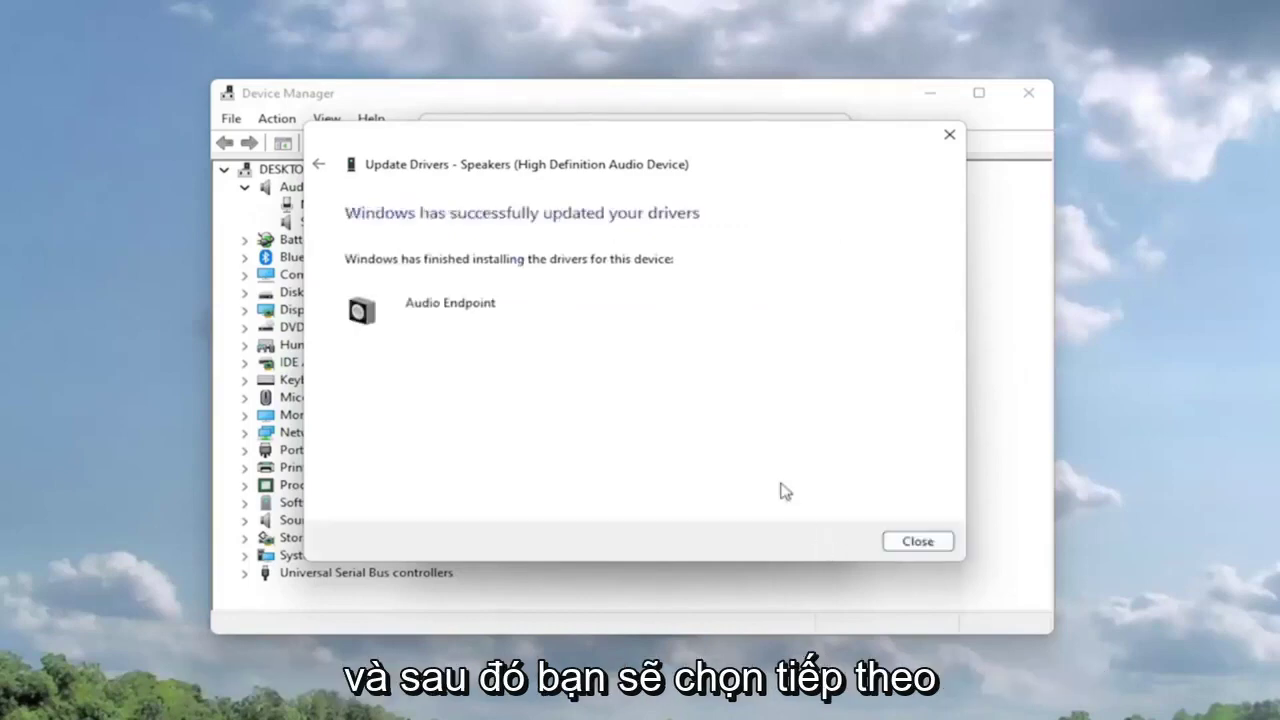
click(920, 545)
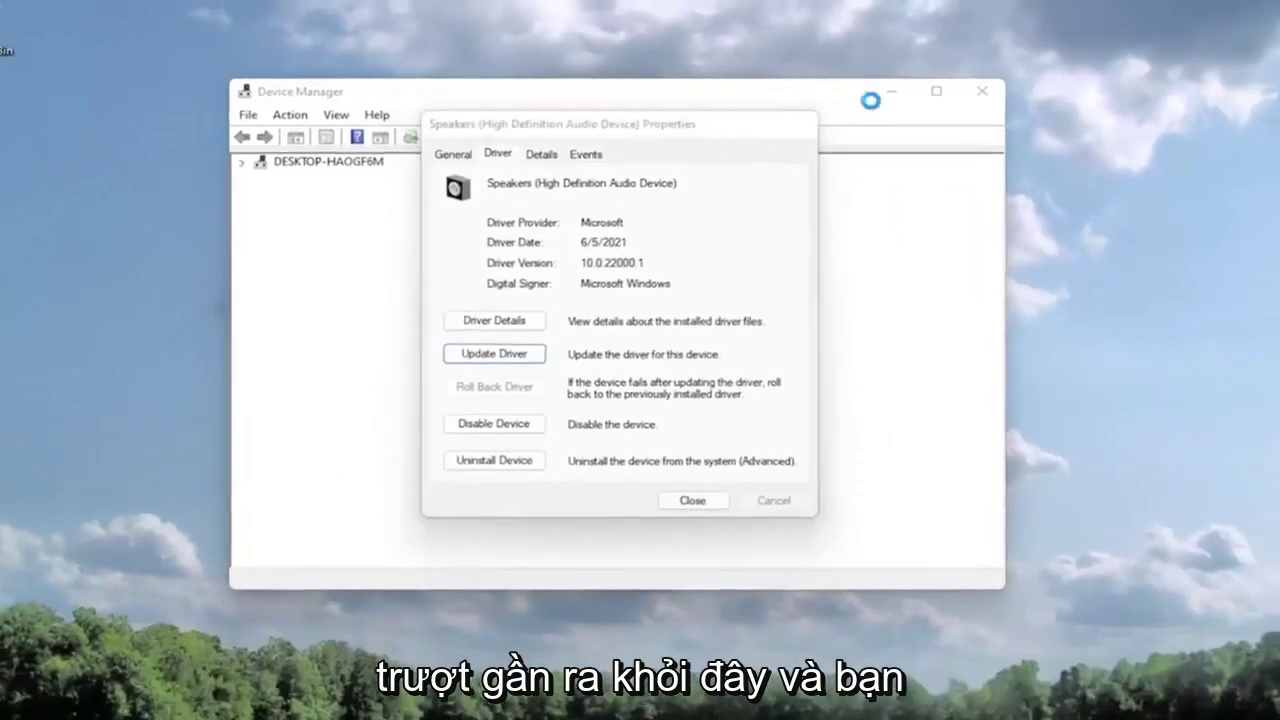